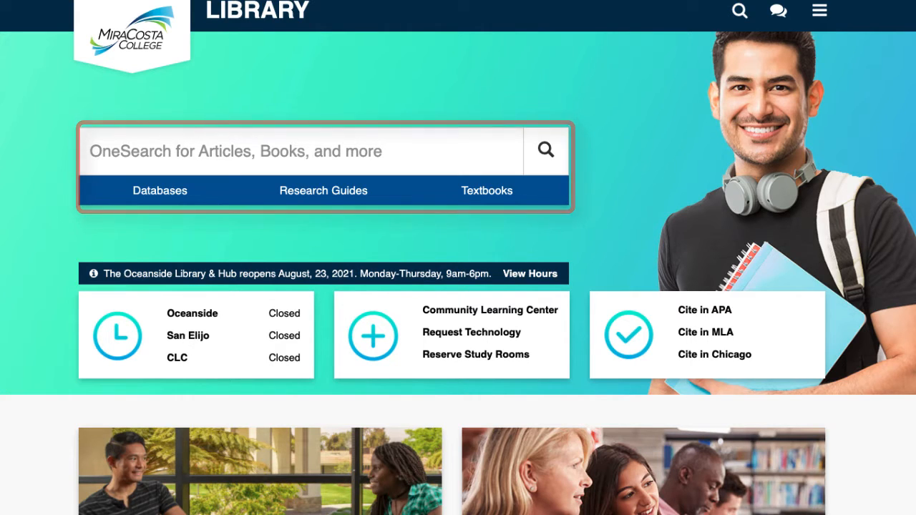
Step: Start a OneSearch query for social media addiction in the search box
{"action": "left_click", "coordinate": [97, 150]}
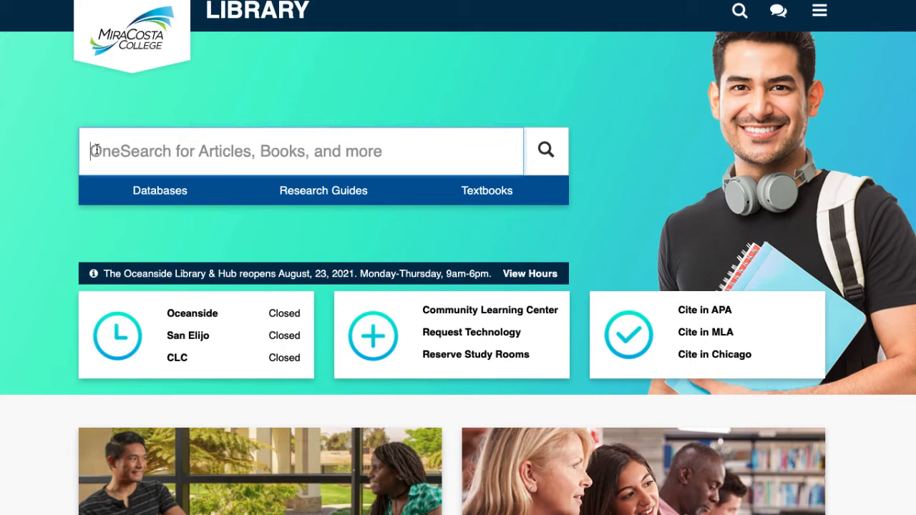
{"action": "type", "text": "social"}
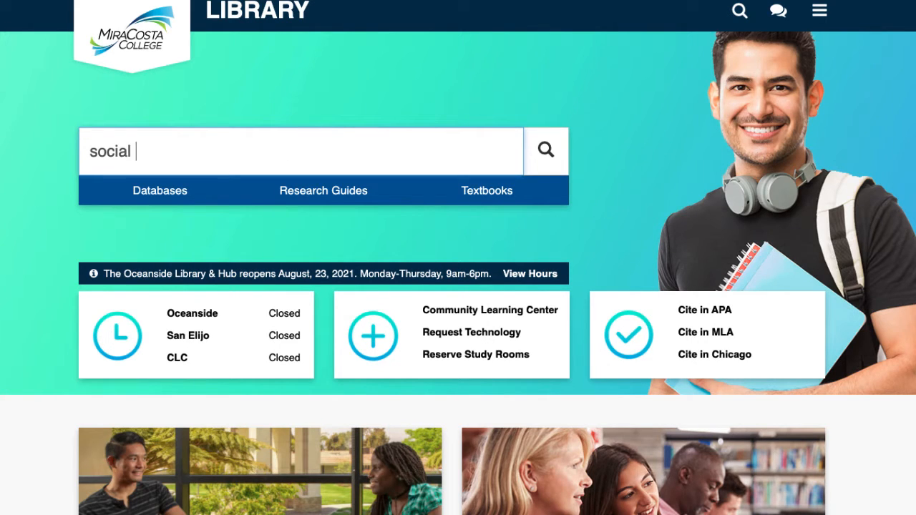
{"action": "type", "text": " media addictio"}
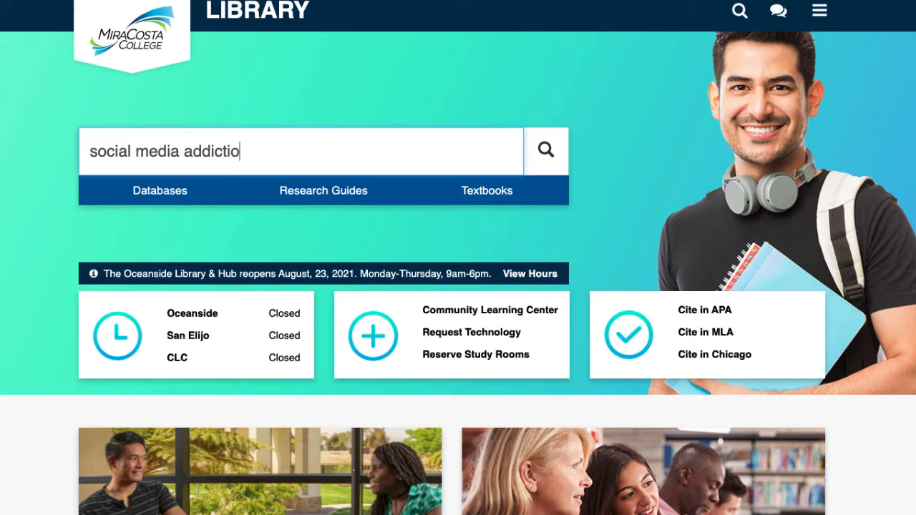
{"action": "type", "text": "n"}
Step: Run the social media addiction search and limit results to items available in person and online
{"action": "left_click", "coordinate": [536, 153]}
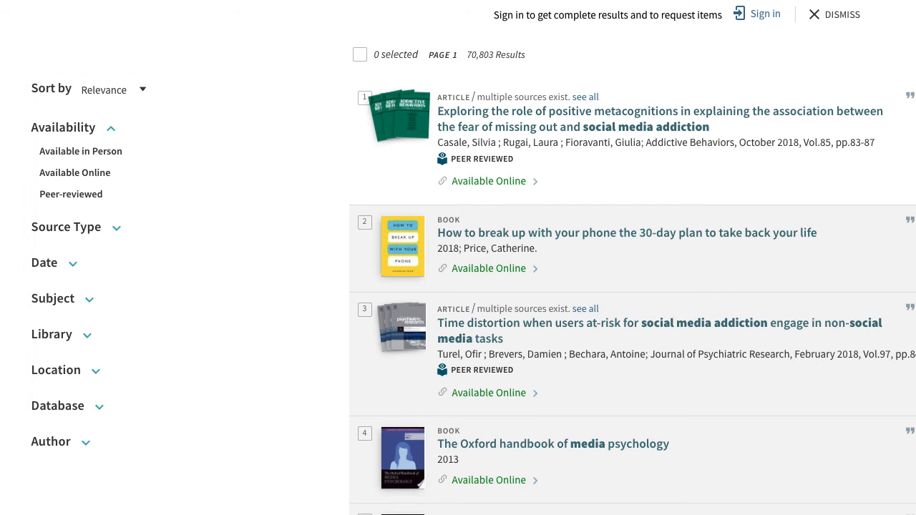
{"action": "left_click", "coordinate": [32, 152]}
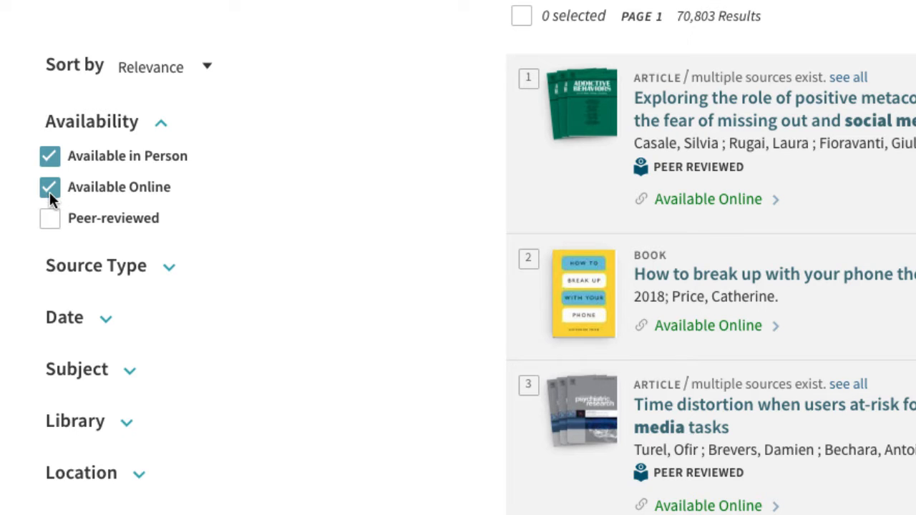
Step: Filter the results to the Books source type, leaving 39 book results
{"action": "left_click", "coordinate": [69, 269]}
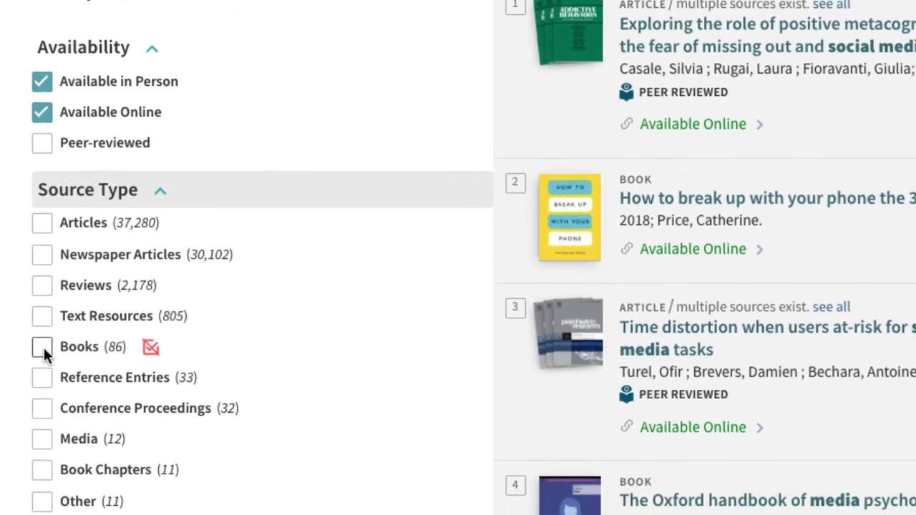
{"action": "left_click", "coordinate": [43, 347]}
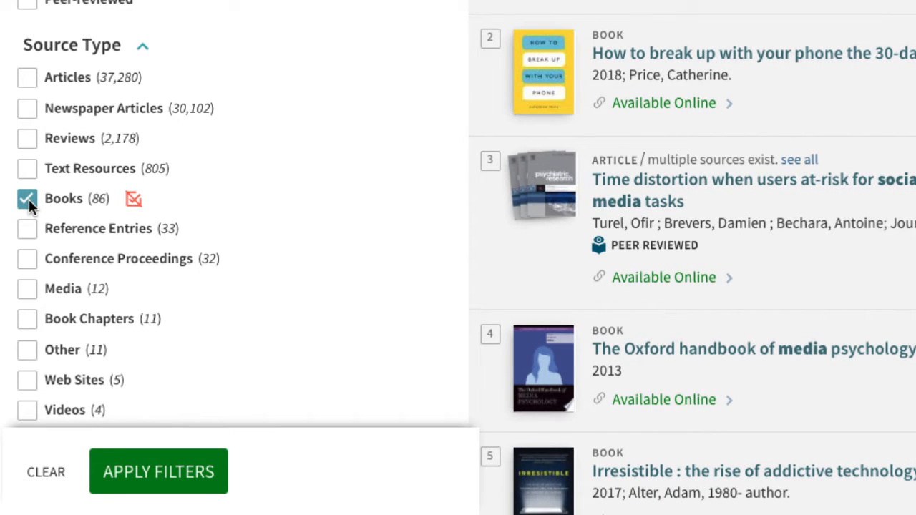
{"action": "left_click", "coordinate": [155, 473]}
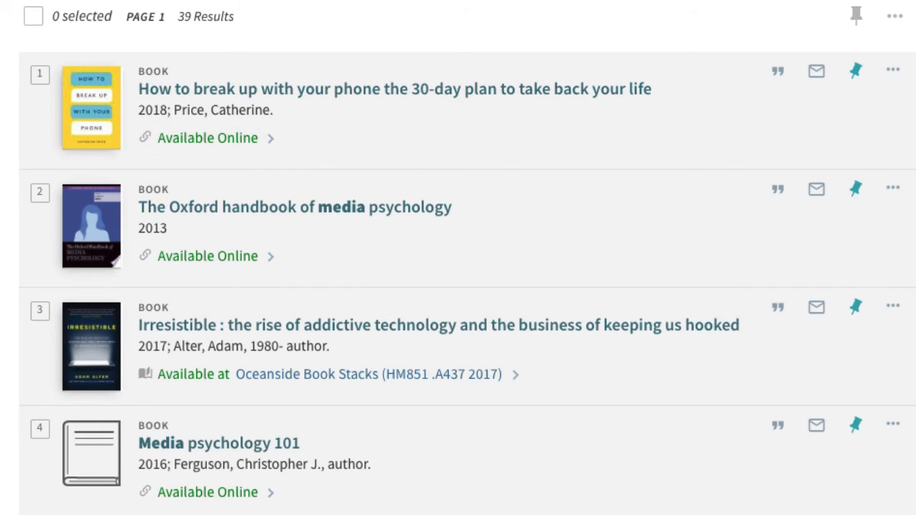
Step: Open the record for 'How to break up with your phone' from the results
{"action": "left_click", "coordinate": [596, 91]}
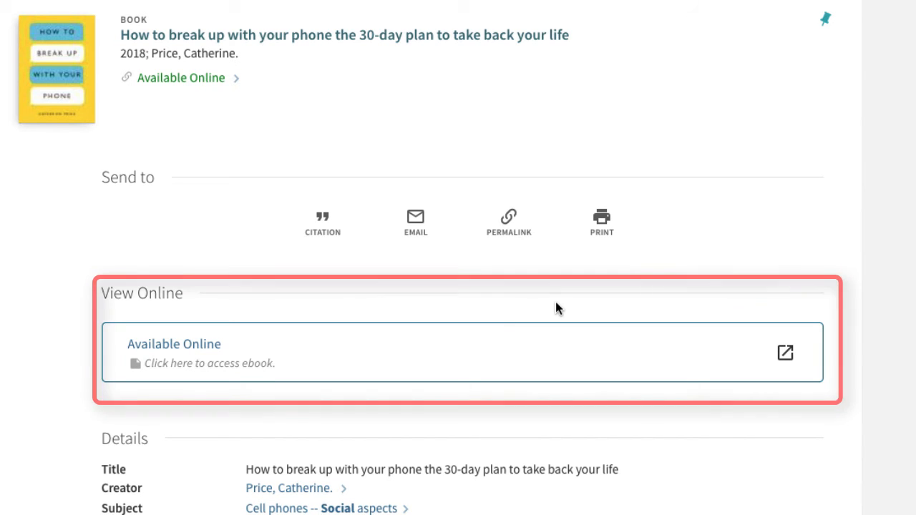
Step: Open the ebook online in EBSCOhost and jump to its Introduction chapter
{"action": "left_click", "coordinate": [505, 356]}
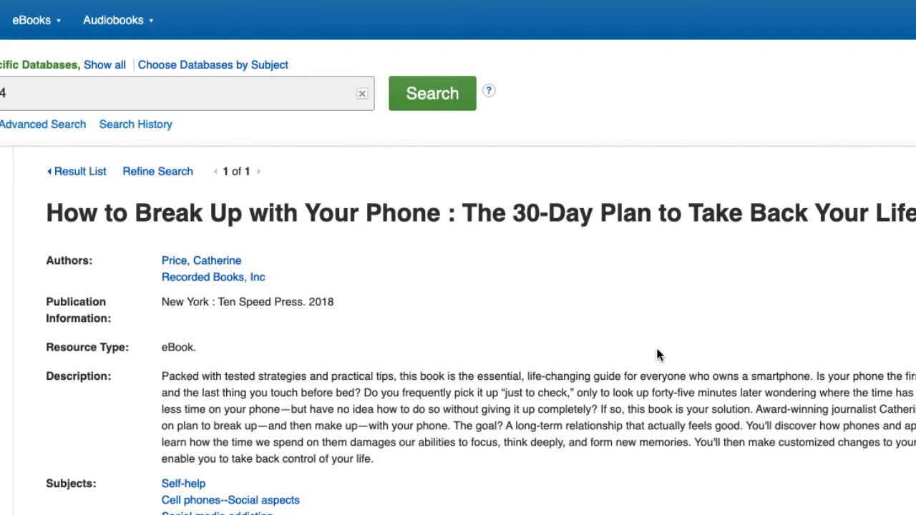
{"action": "scroll", "coordinate": [658, 354], "scroll_direction": "down", "scroll_amount": 1}
{"action": "scroll", "coordinate": [658, 354], "scroll_direction": "down", "scroll_amount": 3}
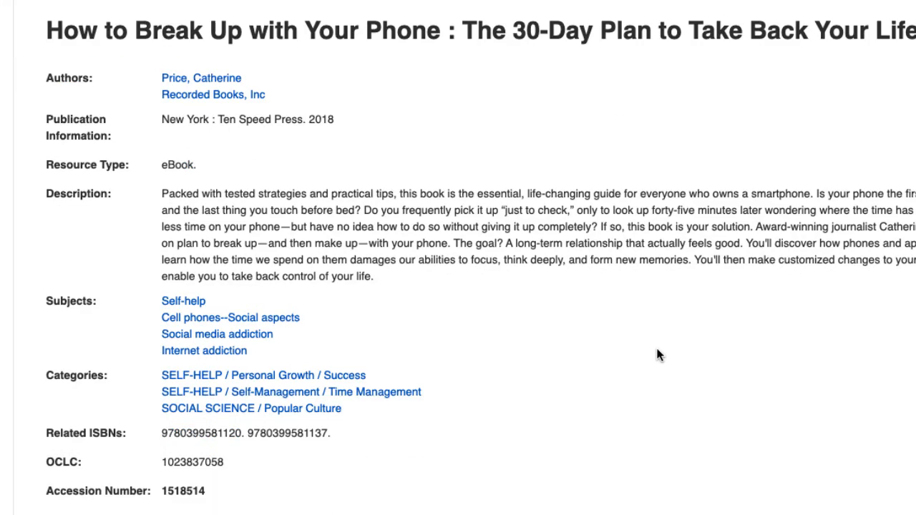
{"action": "scroll", "coordinate": [658, 354], "scroll_direction": "down", "scroll_amount": 4}
{"action": "scroll", "coordinate": [658, 354], "scroll_direction": "down", "scroll_amount": 2}
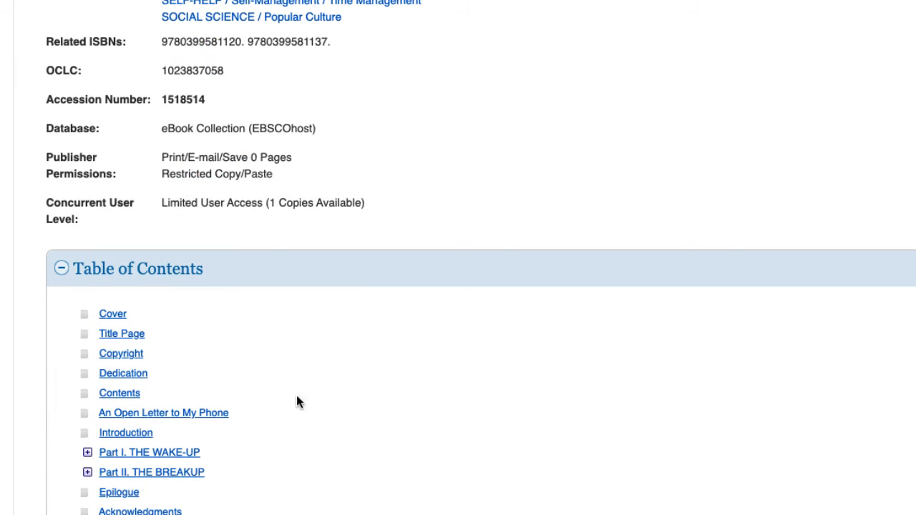
{"action": "left_click", "coordinate": [143, 433]}
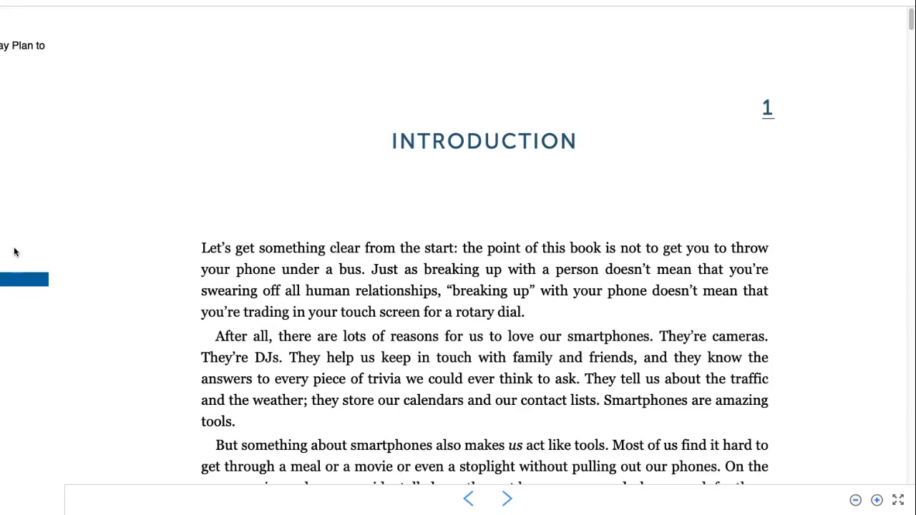
{"action": "scroll", "coordinate": [130, 247], "scroll_direction": "down", "scroll_amount": 1}
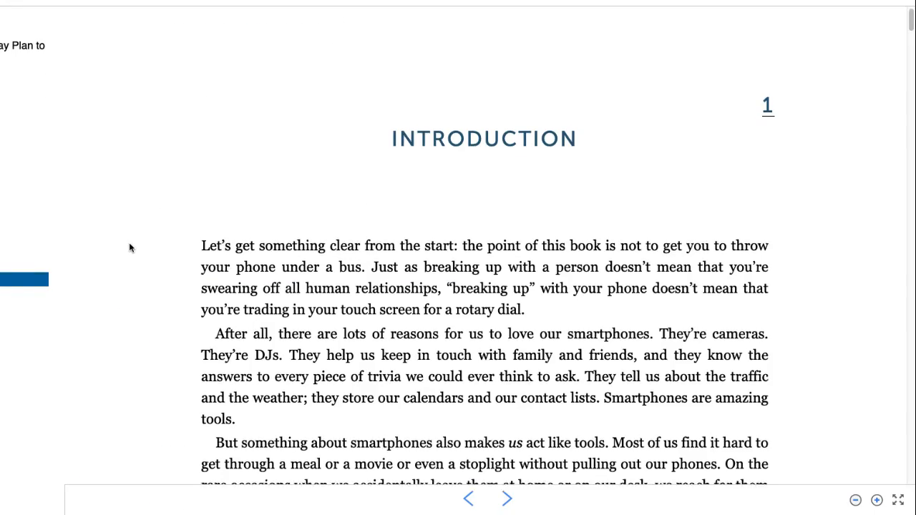